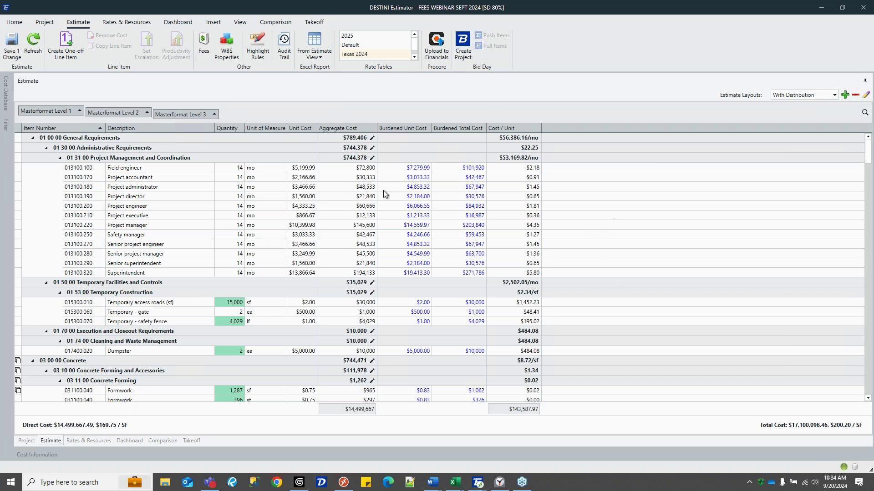
- Open the fees editor and review the available fee types and general cost basis options for the GC / GR fee
{"action": "left_click", "coordinate": [203, 42]}
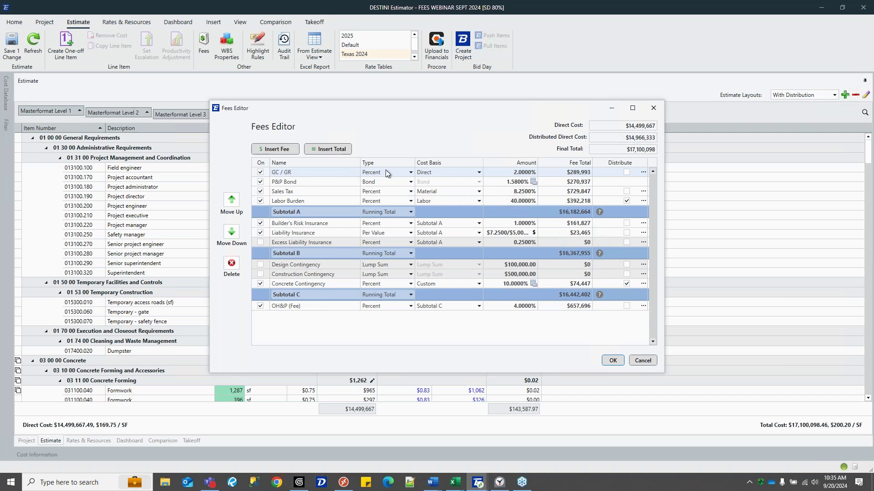
{"action": "left_click", "coordinate": [412, 172]}
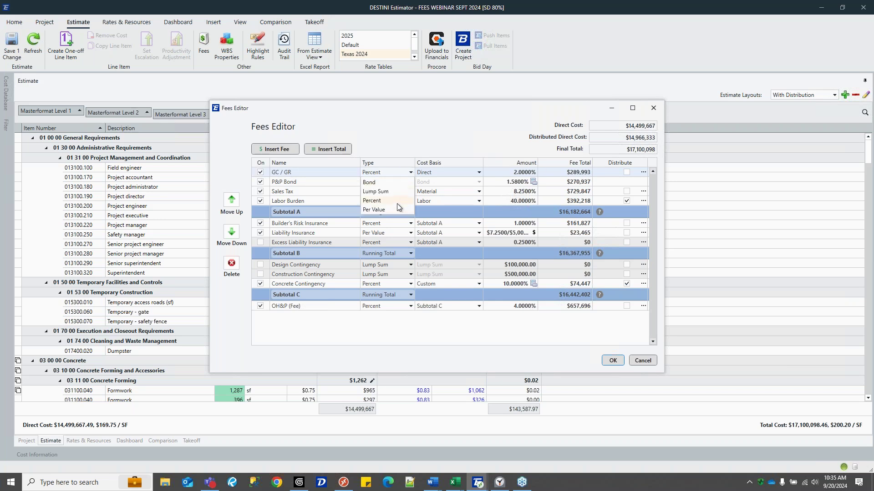
{"action": "left_click", "coordinate": [410, 172]}
{"action": "left_click", "coordinate": [478, 173]}
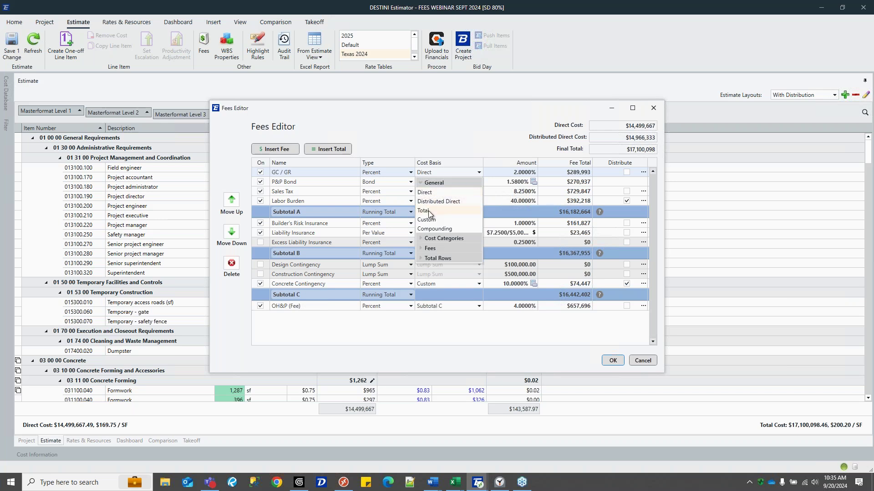
{"action": "left_click", "coordinate": [479, 172]}
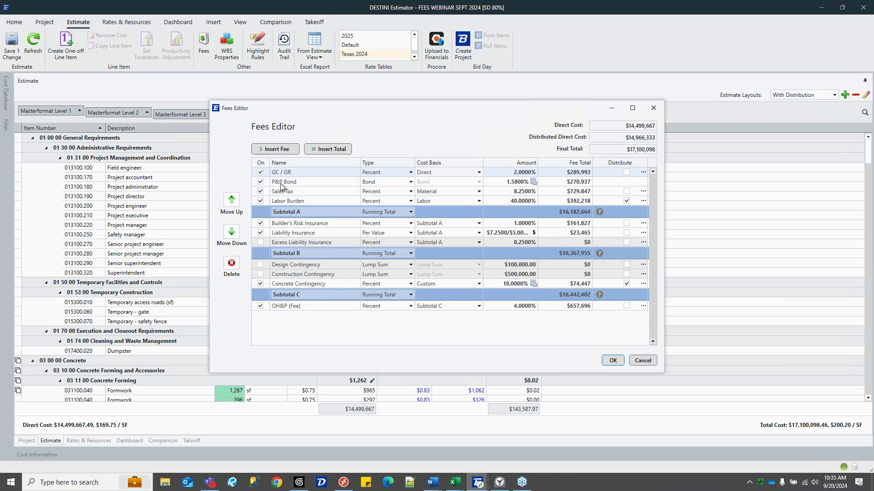
- Examine the P&P Bond's fee steps and additional premium settings in the bond editor, leaving it without saving
{"action": "left_click", "coordinate": [411, 183]}
{"action": "left_click", "coordinate": [412, 185]}
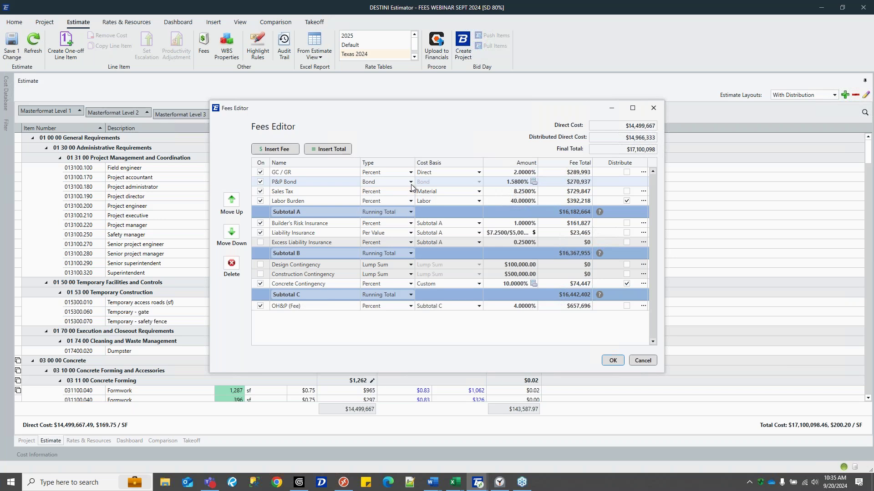
{"action": "left_click", "coordinate": [305, 182]}
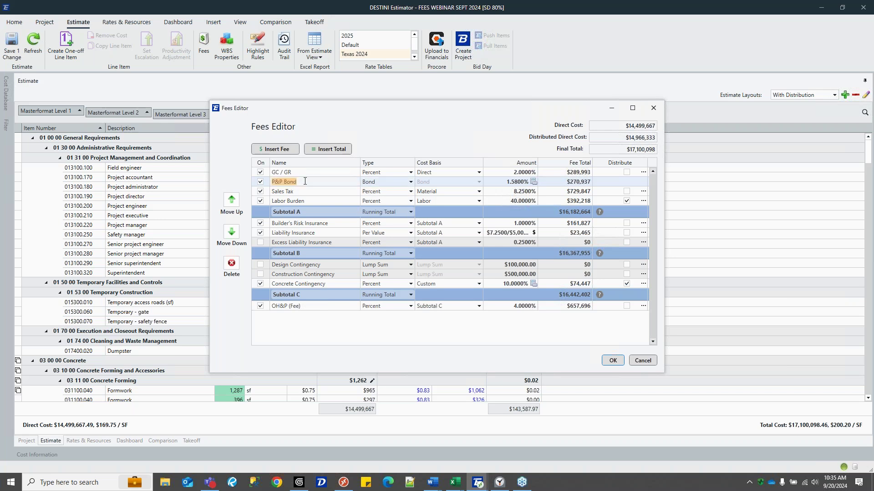
{"action": "left_click", "coordinate": [307, 181]}
{"action": "left_click", "coordinate": [533, 182]}
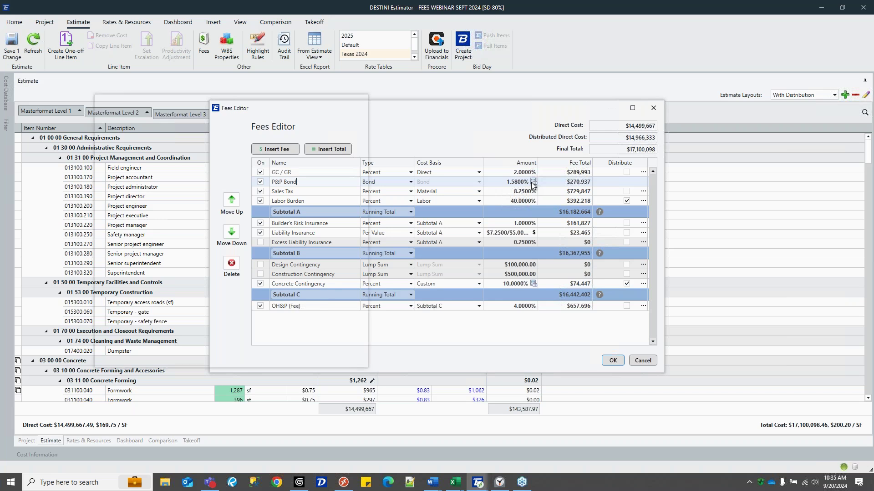
{"action": "left_click", "coordinate": [357, 135]}
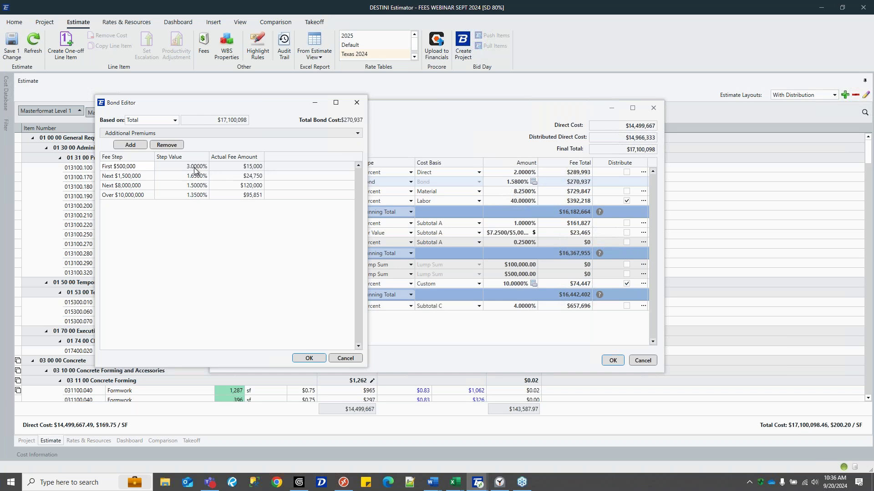
{"action": "left_click", "coordinate": [150, 179]}
{"action": "left_click", "coordinate": [137, 177]}
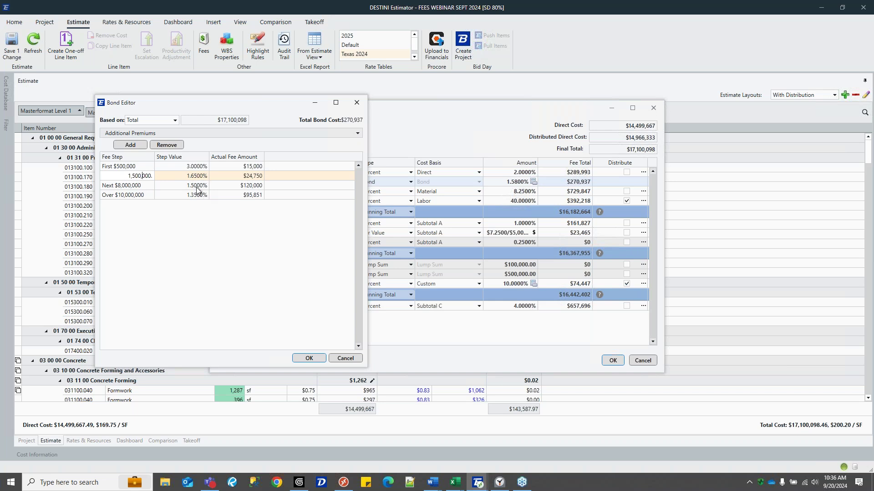
{"action": "left_click", "coordinate": [123, 195]}
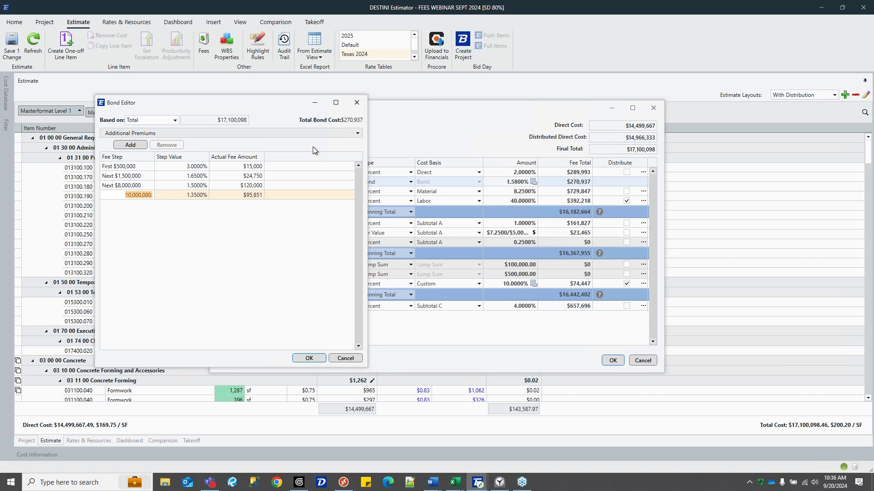
{"action": "left_click", "coordinate": [357, 133]}
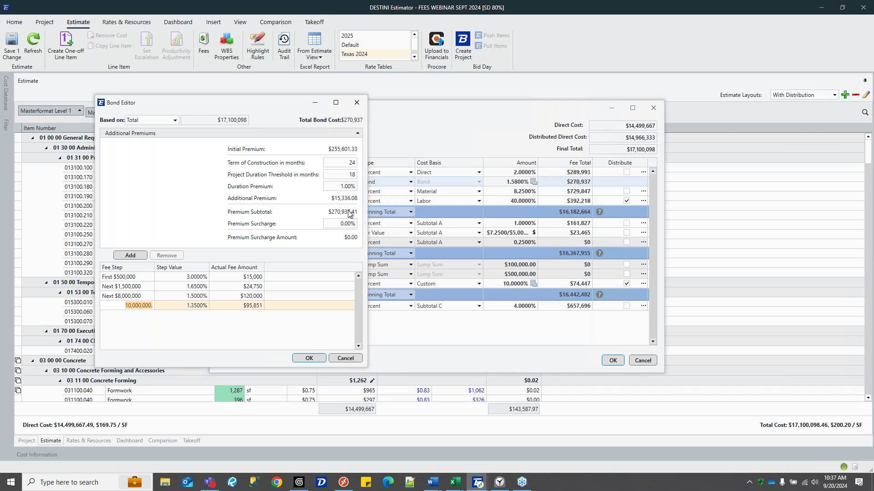
{"action": "left_click", "coordinate": [344, 359]}
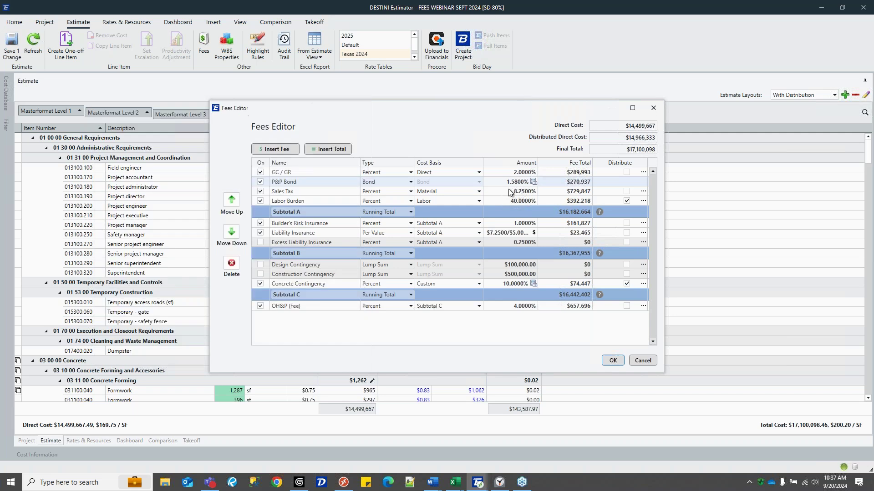
- Review the cost basis options for the Sales Tax fee, including the cost categories
{"action": "left_click", "coordinate": [302, 192]}
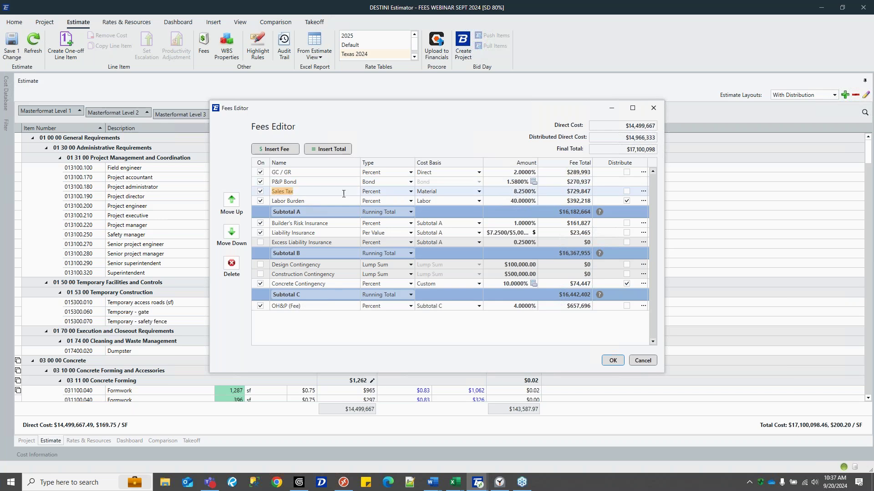
{"action": "left_click", "coordinate": [480, 192]}
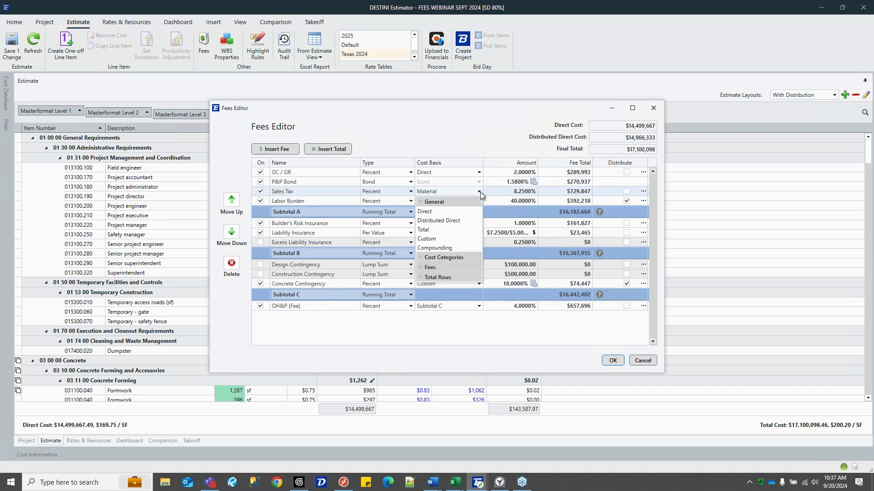
{"action": "left_click", "coordinate": [442, 260]}
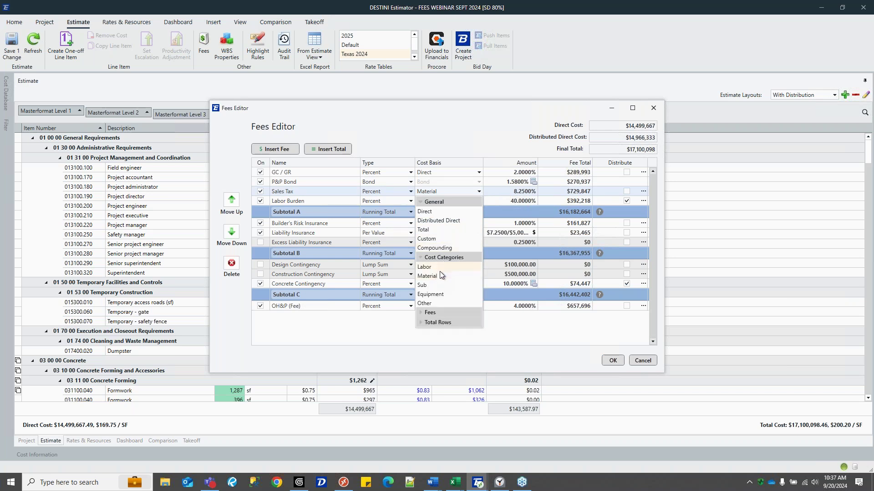
{"action": "left_click", "coordinate": [442, 259]}
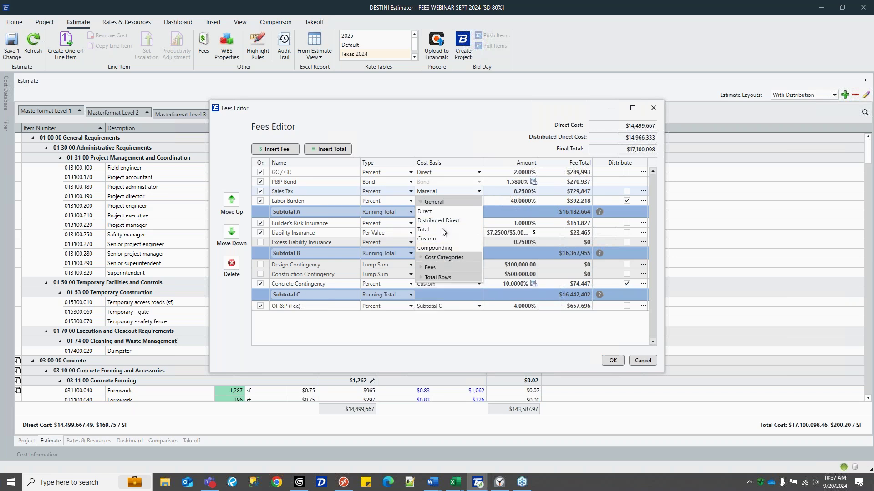
{"action": "left_click", "coordinate": [438, 203]}
{"action": "left_click", "coordinate": [476, 192]}
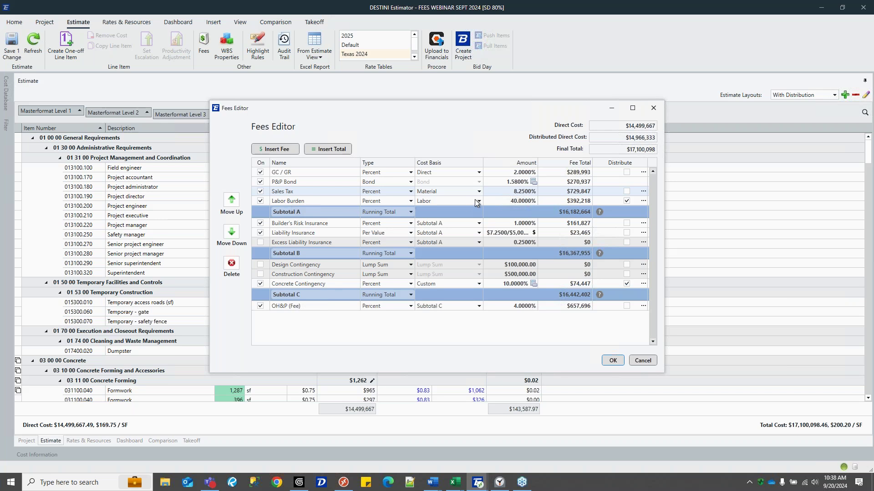
- Inspect the Labor Burden fee's distribution settings and the total rows offered as cost basis for Builder's Risk Insurance
{"action": "left_click", "coordinate": [643, 201]}
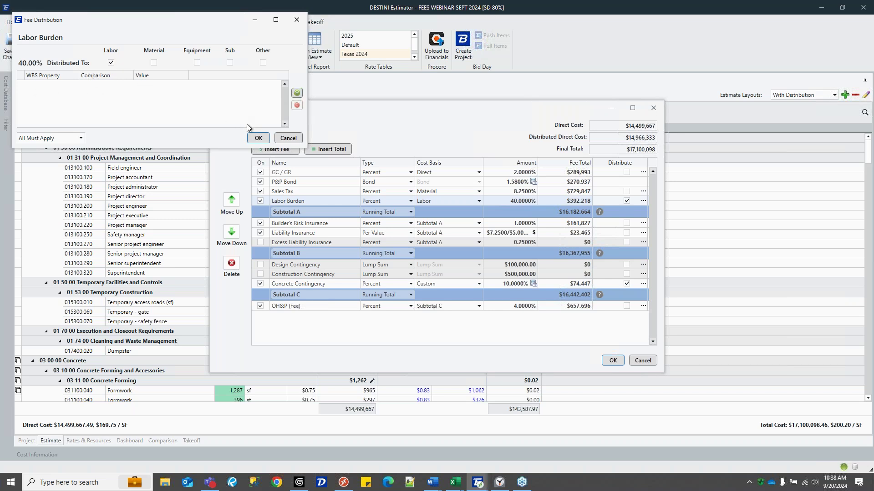
{"action": "left_click", "coordinate": [288, 138]}
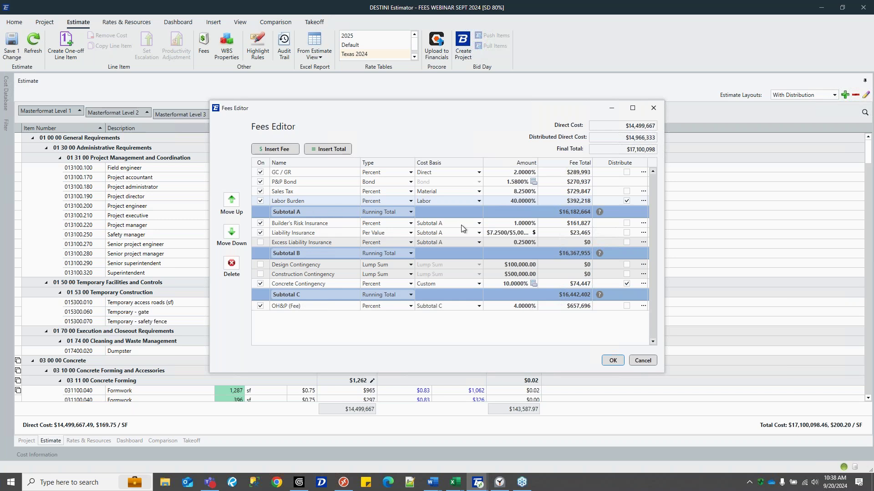
{"action": "left_click", "coordinate": [478, 223]}
{"action": "left_click", "coordinate": [453, 309]}
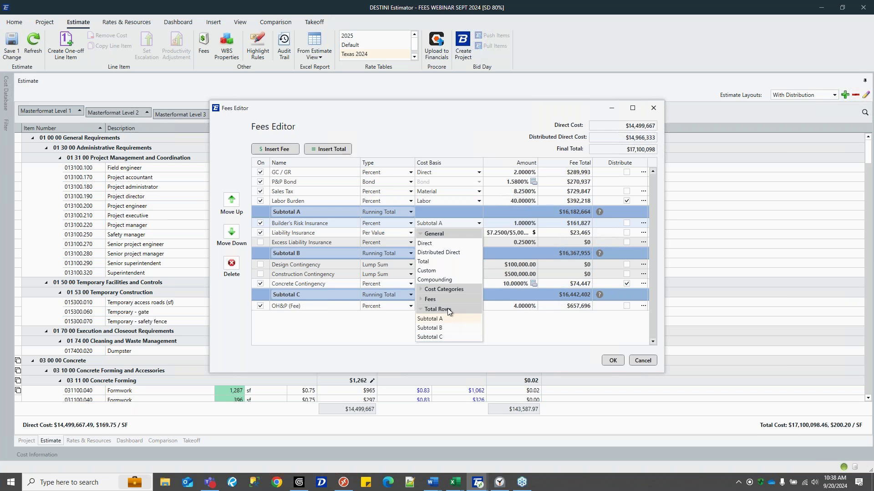
{"action": "left_click", "coordinate": [478, 224]}
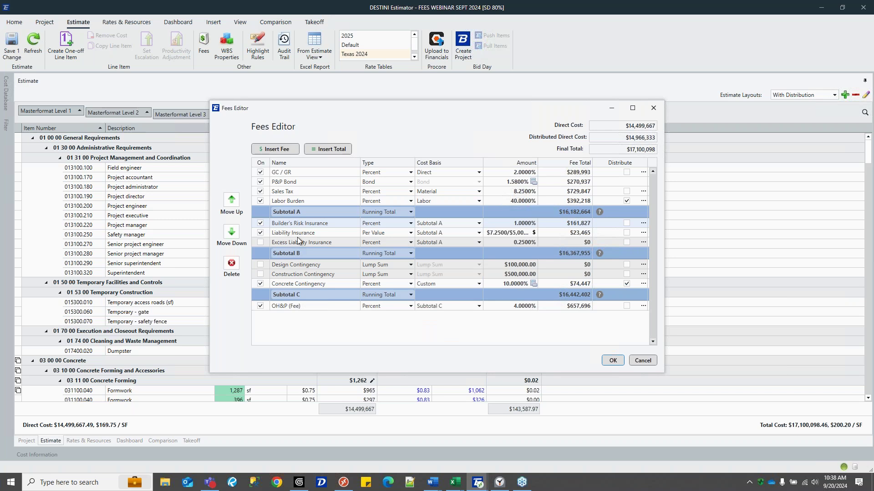
- Review the Liability Insurance fee's type options and its amount and per-value settings, leaving them without saving
{"action": "left_click", "coordinate": [411, 233]}
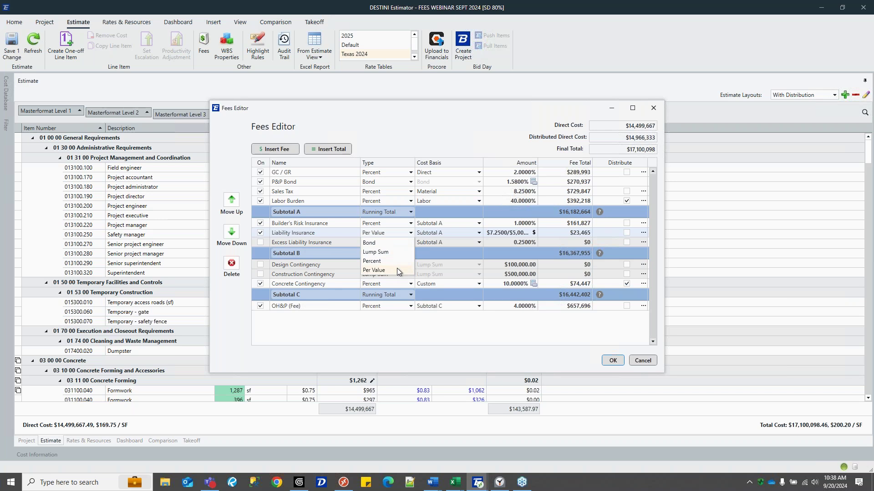
{"action": "left_click", "coordinate": [411, 233]}
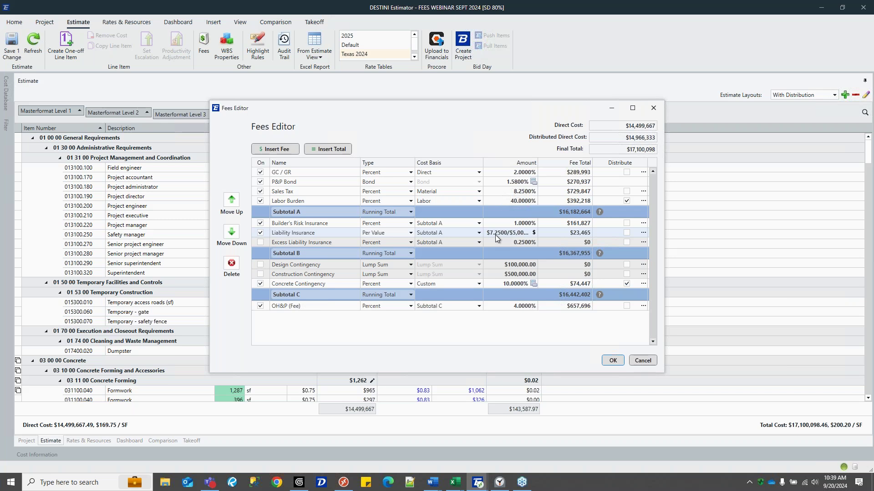
{"action": "left_click", "coordinate": [534, 233]}
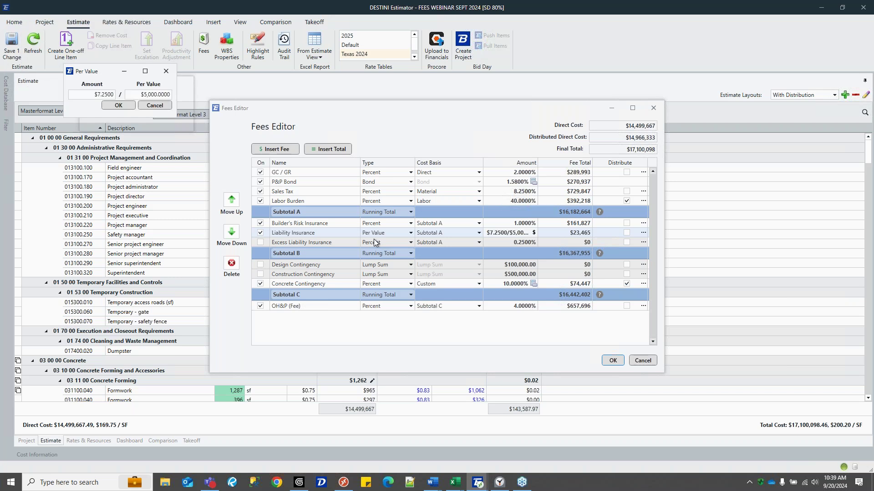
{"action": "left_click_drag", "start_coordinate": [464, 309], "coordinate": [454, 290]}
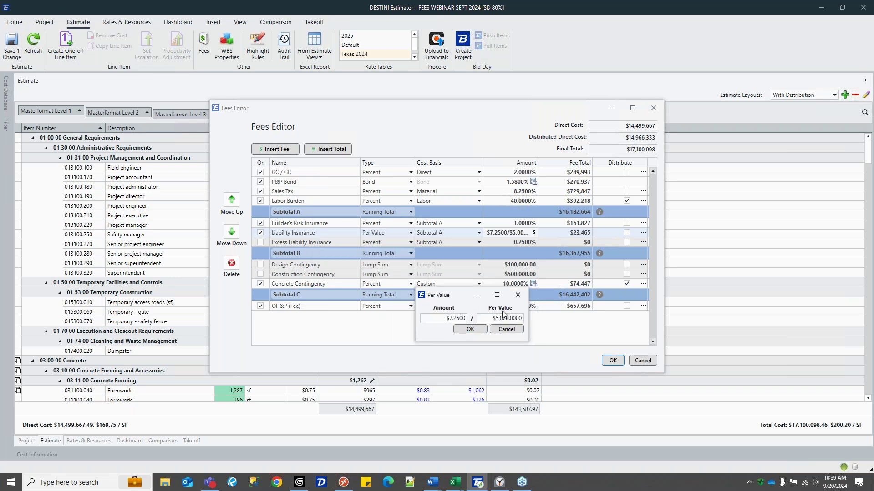
{"action": "left_click", "coordinate": [506, 329]}
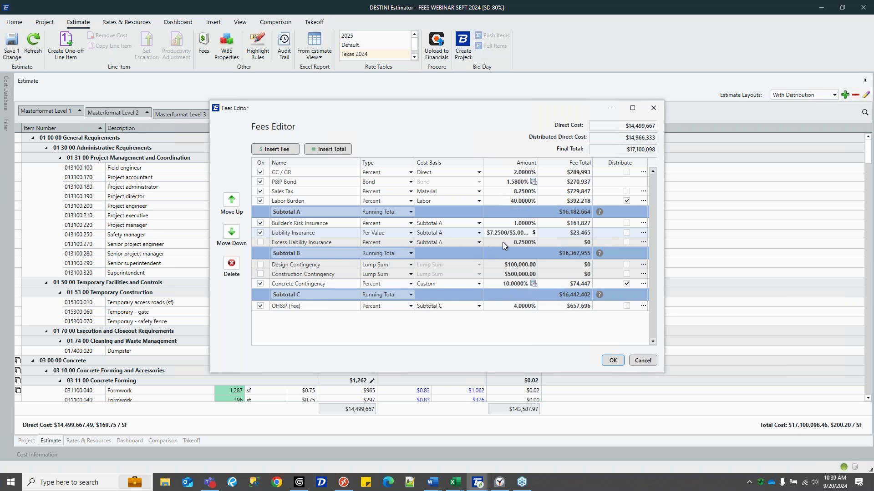
- Switch the Excess Liability Insurance and Design Contingency fees on and back off
{"action": "left_click", "coordinate": [260, 243]}
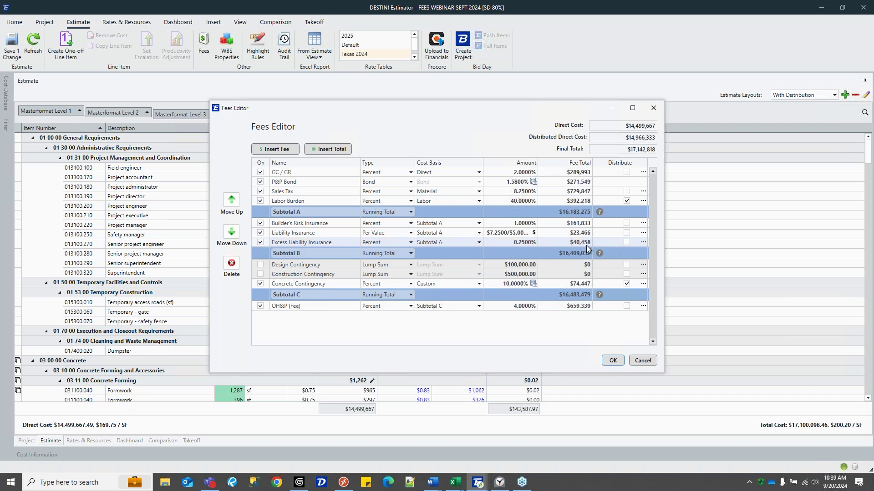
{"action": "left_click", "coordinate": [261, 243]}
{"action": "left_click", "coordinate": [261, 266]}
{"action": "left_click", "coordinate": [260, 265]}
- Examine the Concrete Contingency fee's cost basis options and its custom fee criteria, leaving them without saving
{"action": "left_click", "coordinate": [479, 284]}
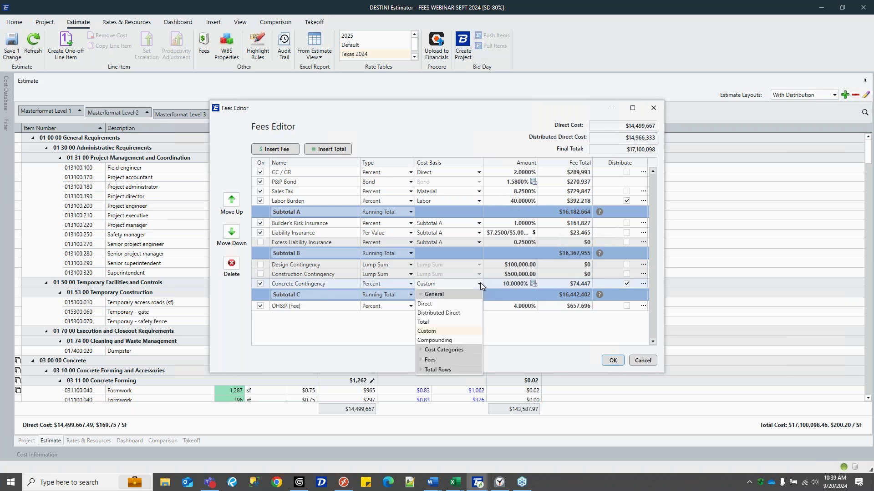
{"action": "left_click", "coordinate": [479, 283]}
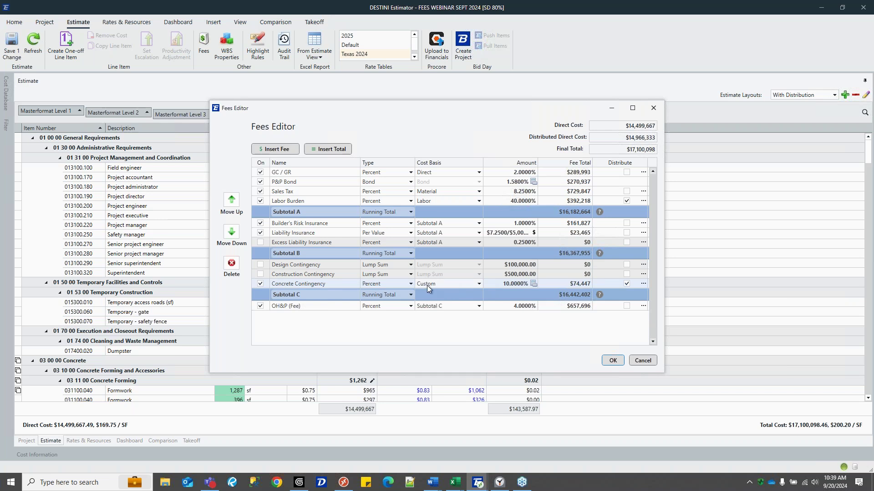
{"action": "left_click", "coordinate": [533, 283]}
{"action": "left_click_drag", "start_coordinate": [142, 54], "coordinate": [396, 234]}
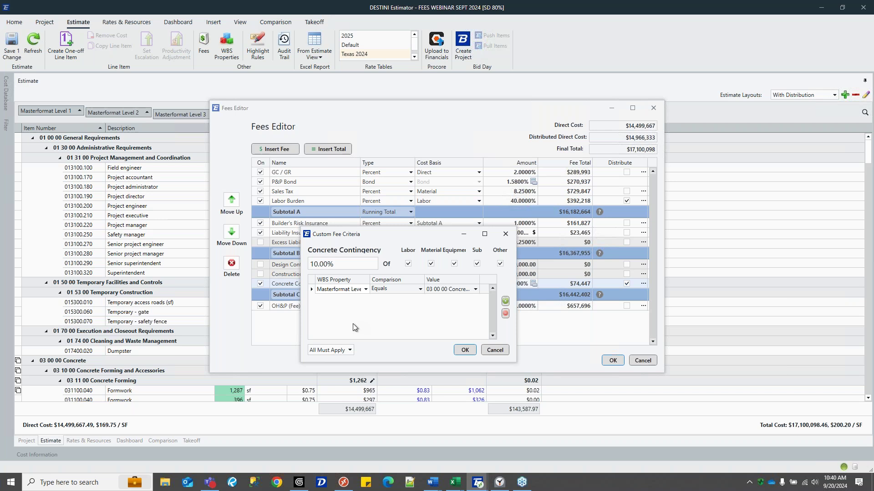
{"action": "left_click_drag", "start_coordinate": [300, 300], "coordinate": [186, 301]}
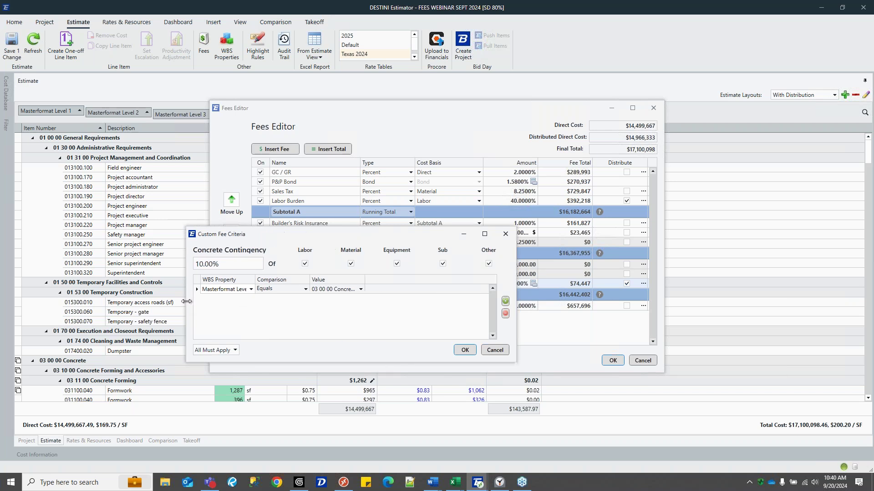
{"action": "left_click_drag", "start_coordinate": [254, 286], "coordinate": [288, 286]}
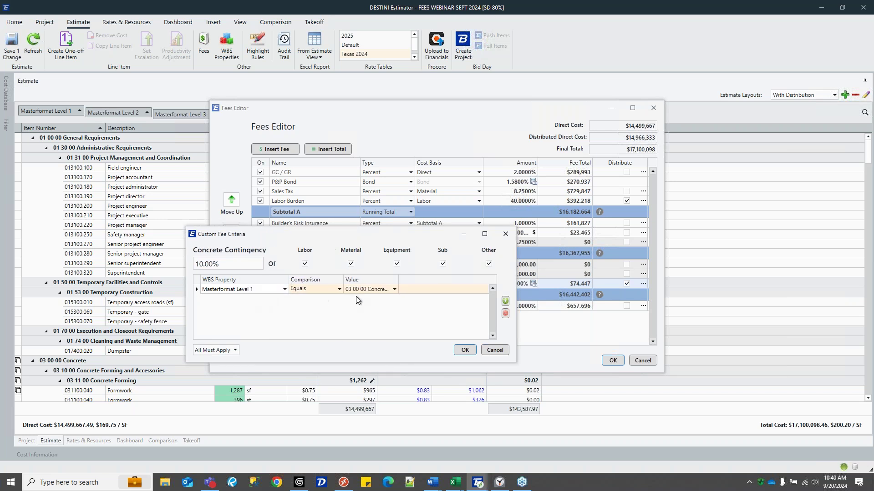
{"action": "left_click_drag", "start_coordinate": [375, 234], "coordinate": [435, 307]}
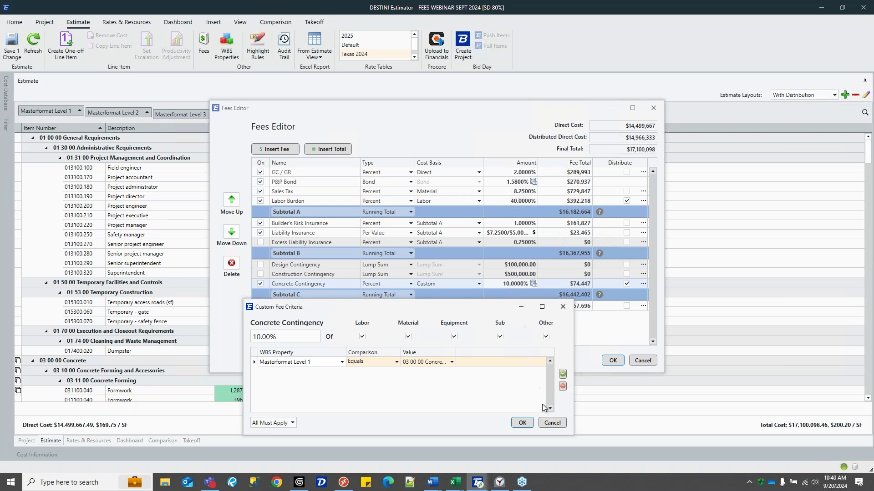
{"action": "left_click", "coordinate": [552, 422]}
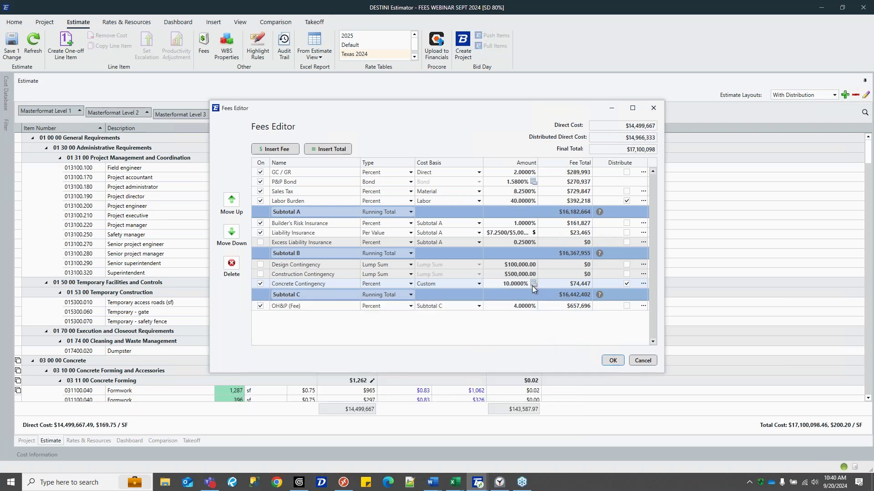
- Inspect the Concrete Contingency fee's distribution criteria without saving, and compare the Direct Cost and Distributed Direct Cost totals
{"action": "left_click", "coordinate": [643, 283]}
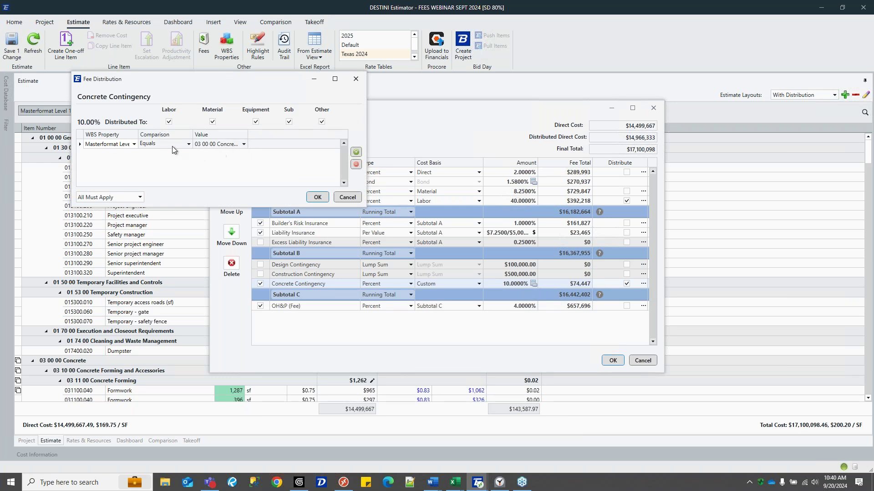
{"action": "left_click", "coordinate": [346, 197]}
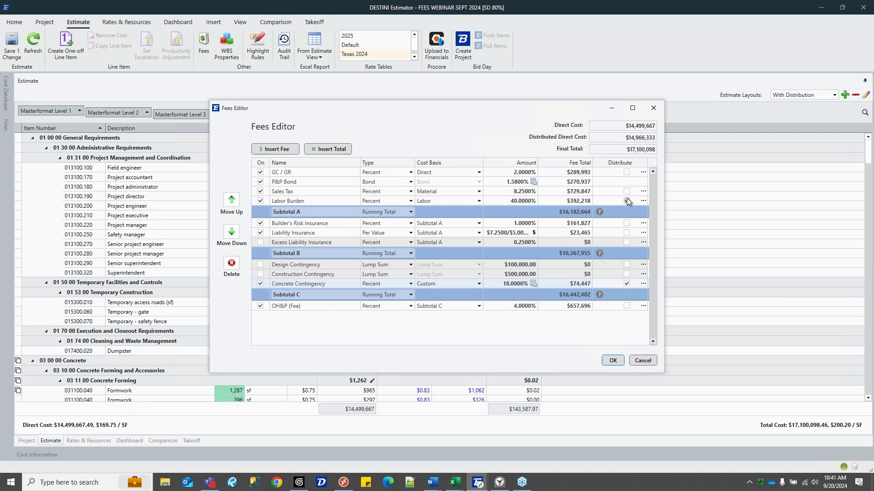
{"action": "left_click_drag", "start_coordinate": [626, 125], "coordinate": [660, 125]}
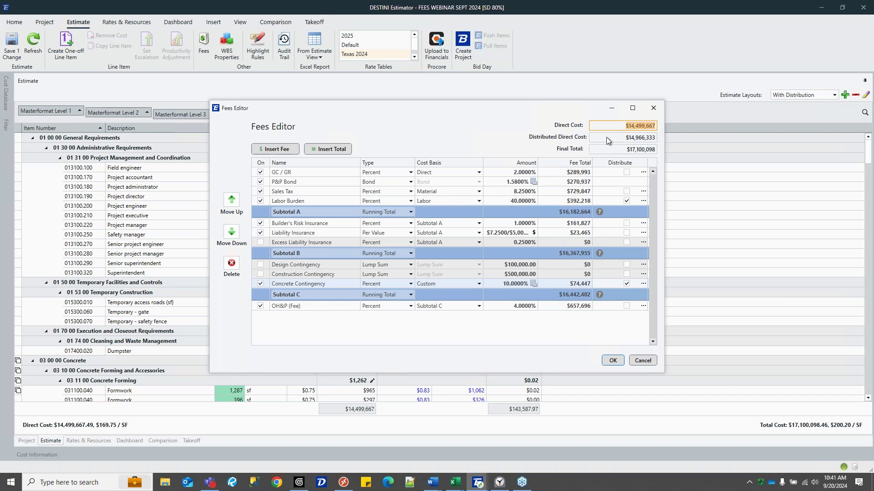
{"action": "left_click", "coordinate": [654, 138]}
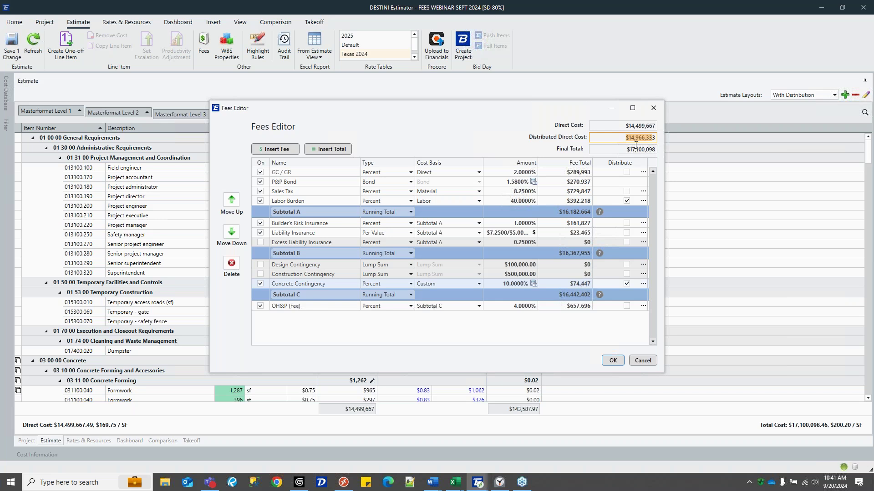
- Switch the GC / GR fee's cost basis to Distributed Direct and back to Direct
{"action": "left_click", "coordinate": [479, 173]}
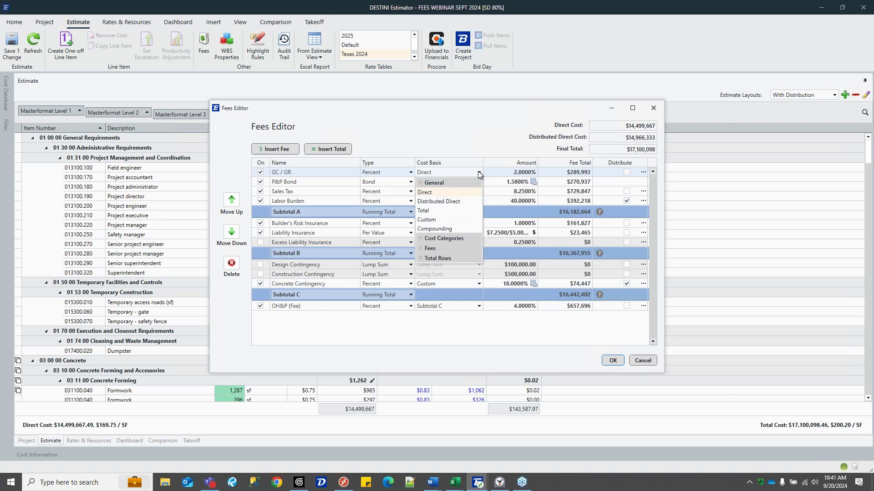
{"action": "left_click", "coordinate": [453, 202]}
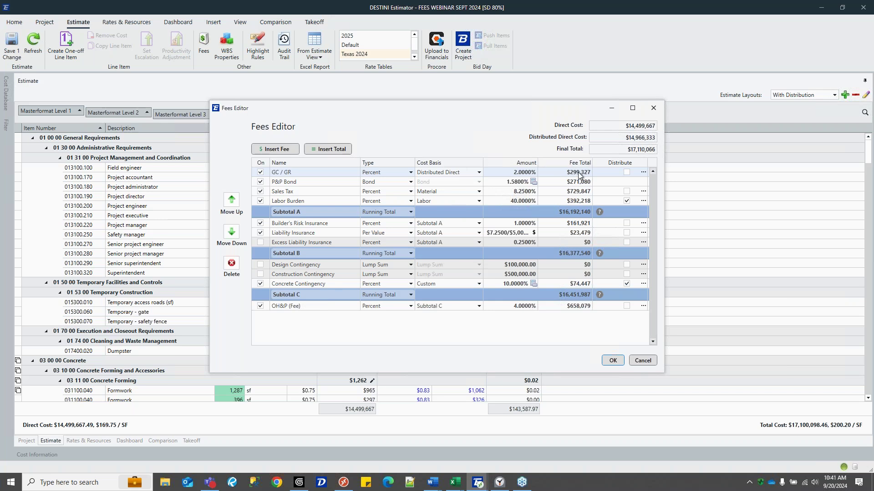
{"action": "left_click", "coordinate": [479, 172]}
{"action": "left_click", "coordinate": [443, 193]}
- Close the Fees Editor without saving and filter the estimate to the 03 00 00 Concrete division
{"action": "left_click", "coordinate": [641, 361]}
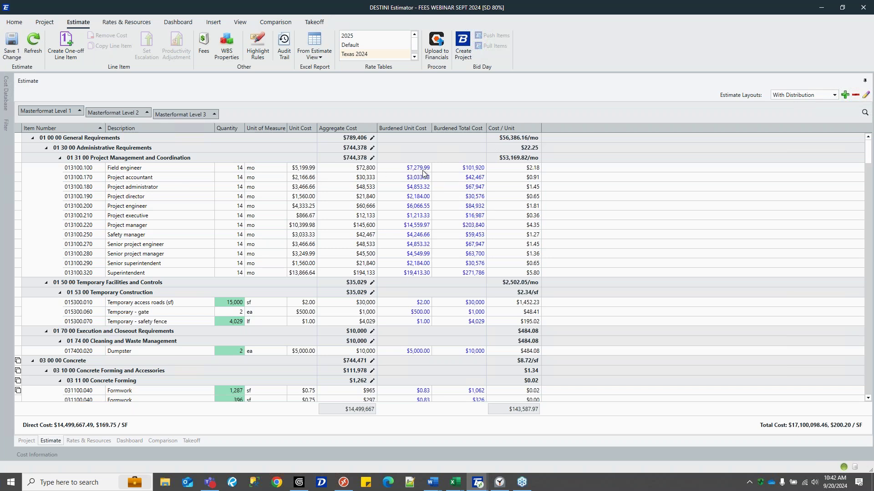
{"action": "left_click", "coordinate": [6, 125]}
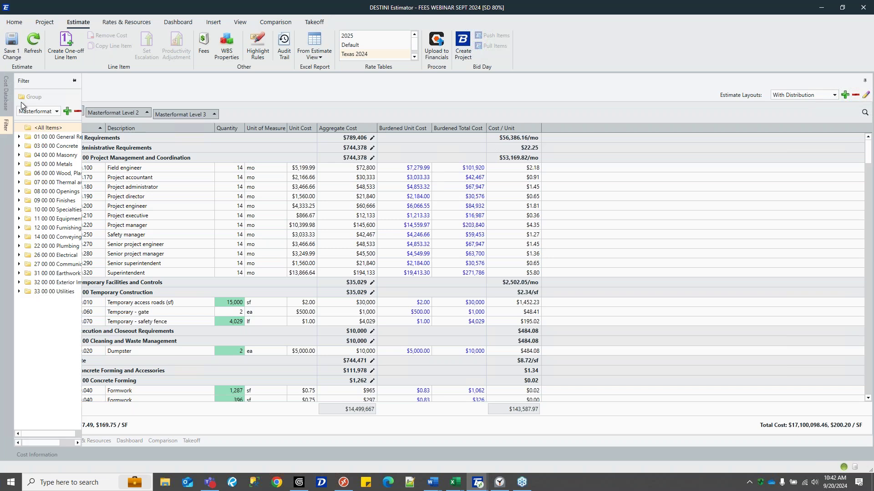
{"action": "left_click", "coordinate": [53, 146]}
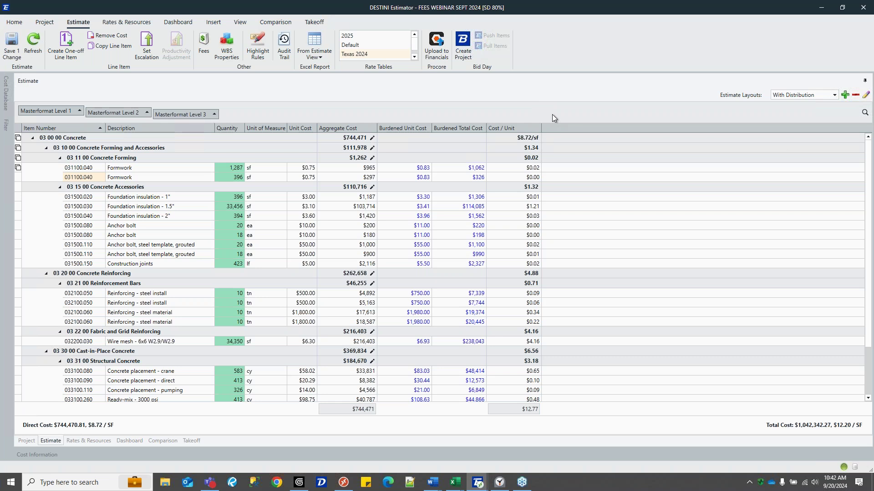
- Switch to the FEES WEBINAR 2 SEPT 2024 estimate and review the B1 - GC fee's custom criteria, leaving them without saving
{"action": "mouse_move", "coordinate": [477, 481]}
{"action": "left_click", "coordinate": [509, 445]}
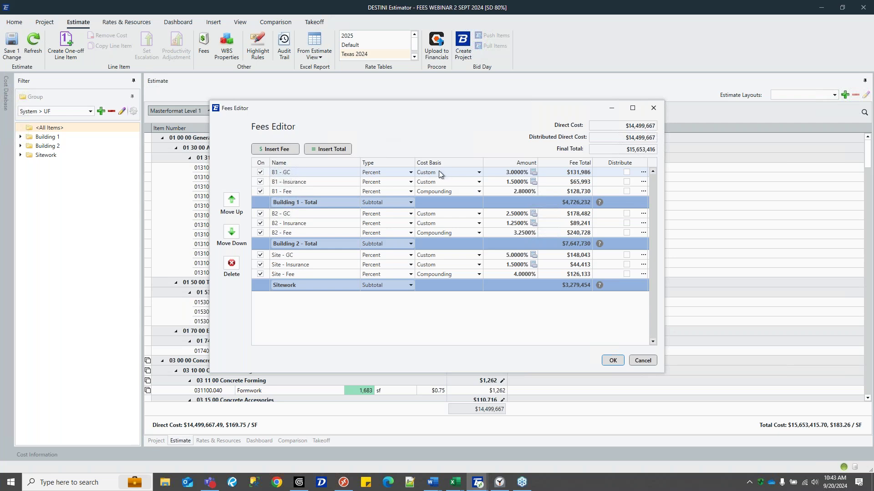
{"action": "left_click", "coordinate": [533, 172]}
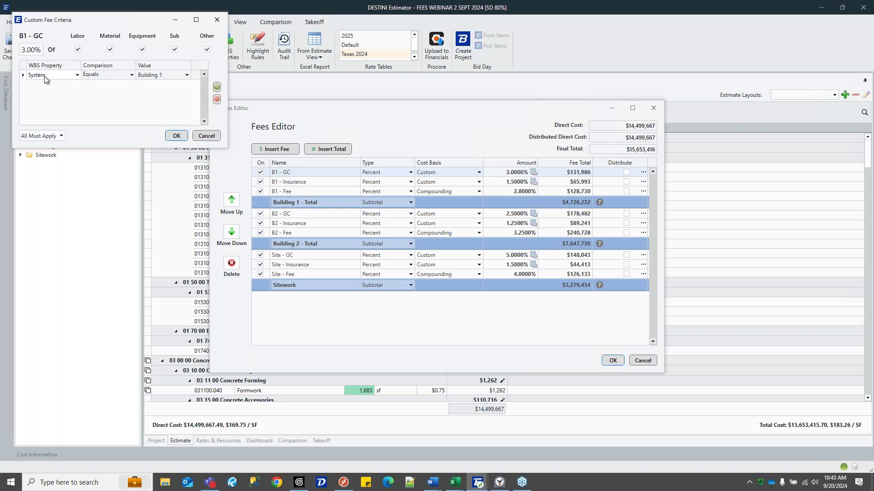
{"action": "left_click", "coordinate": [207, 136]}
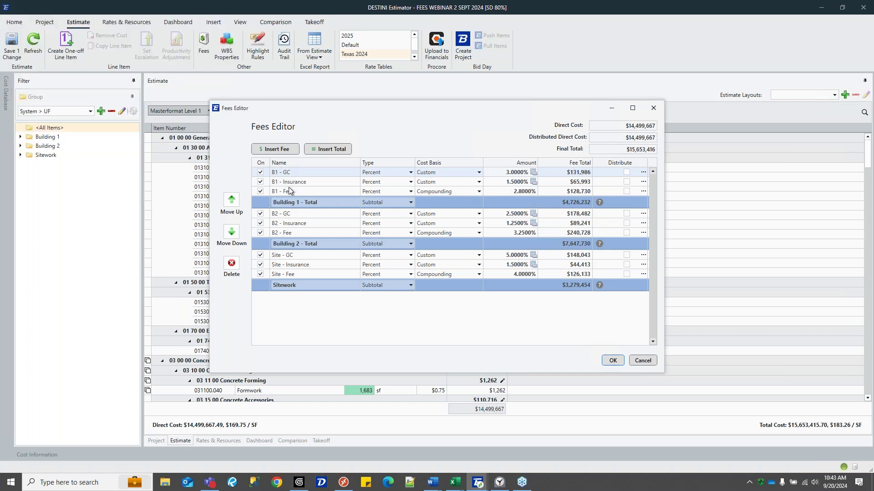
- Review the B1 - Fee cost basis options and the Building 1 - Total row's type options, closing the Fees Editor without saving
{"action": "left_click", "coordinate": [480, 191]}
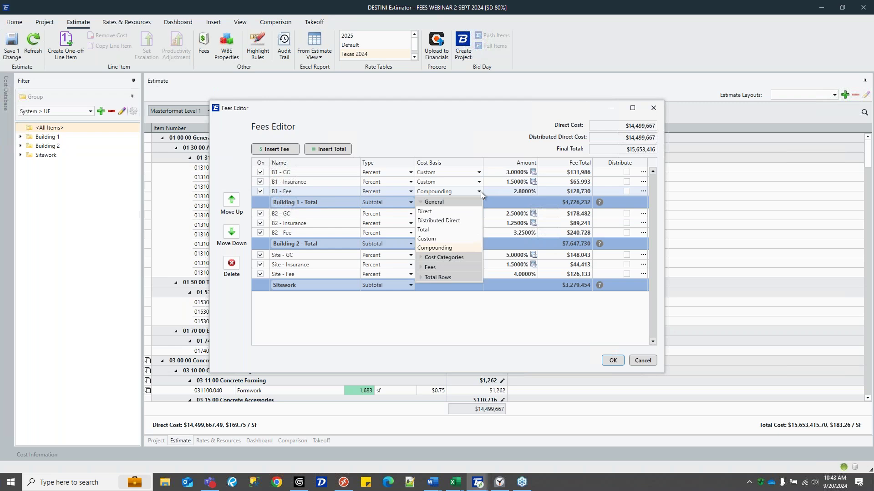
{"action": "left_click", "coordinate": [480, 192]}
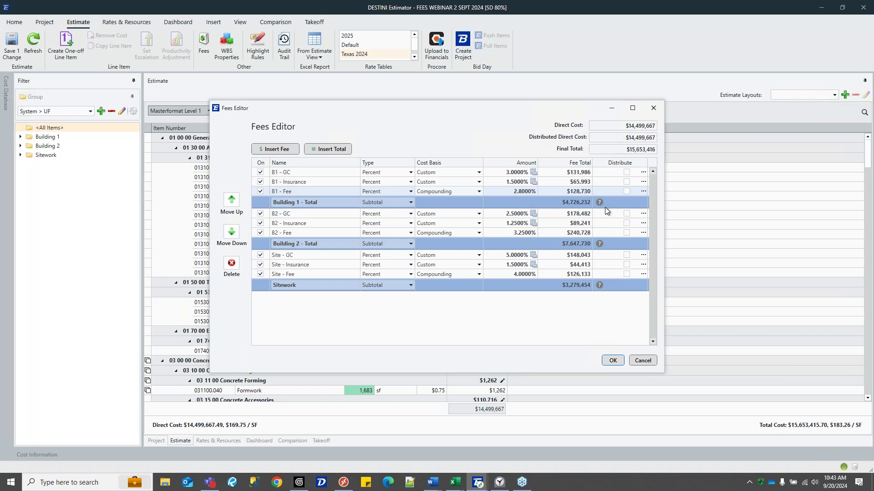
{"action": "mouse_move", "coordinate": [600, 206]}
{"action": "left_click", "coordinate": [411, 202]}
{"action": "left_click", "coordinate": [404, 204]}
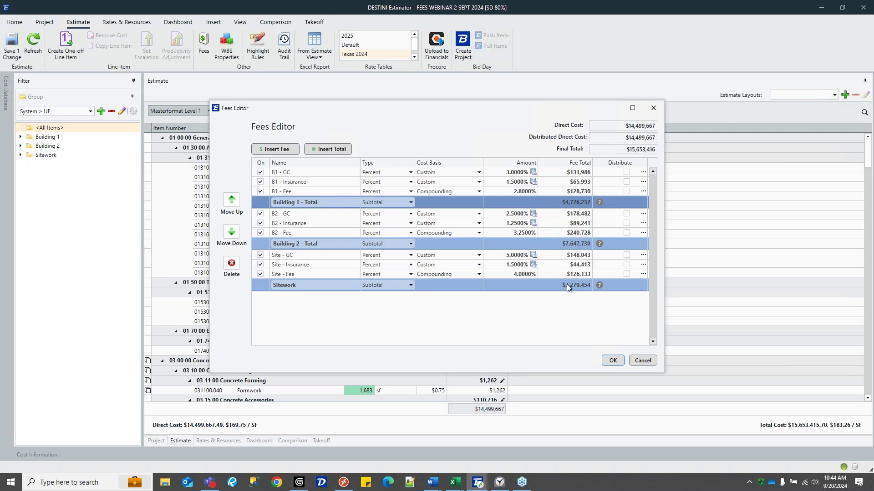
{"action": "left_click", "coordinate": [642, 361]}
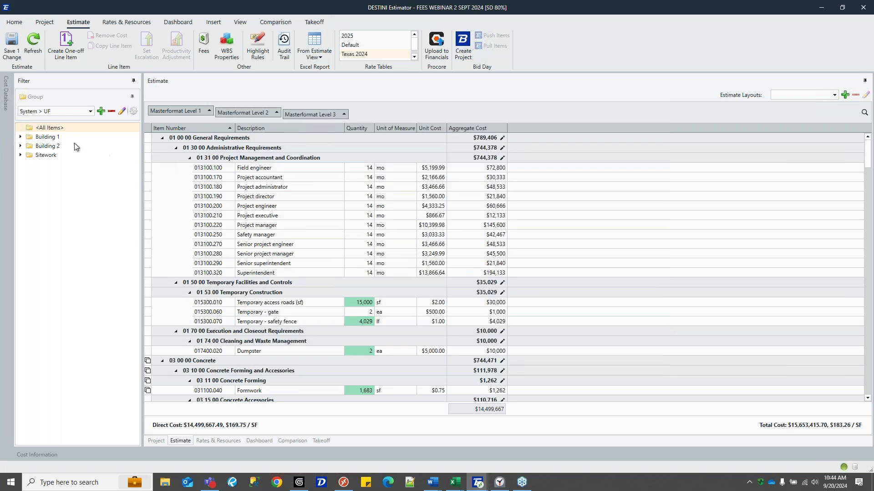
- Filter the estimate by Building 1, Building 2 and Sitework in turn to check each total cost, and return to the FEES WEBINAR SEPT 2024 estimate
{"action": "left_click", "coordinate": [67, 138]}
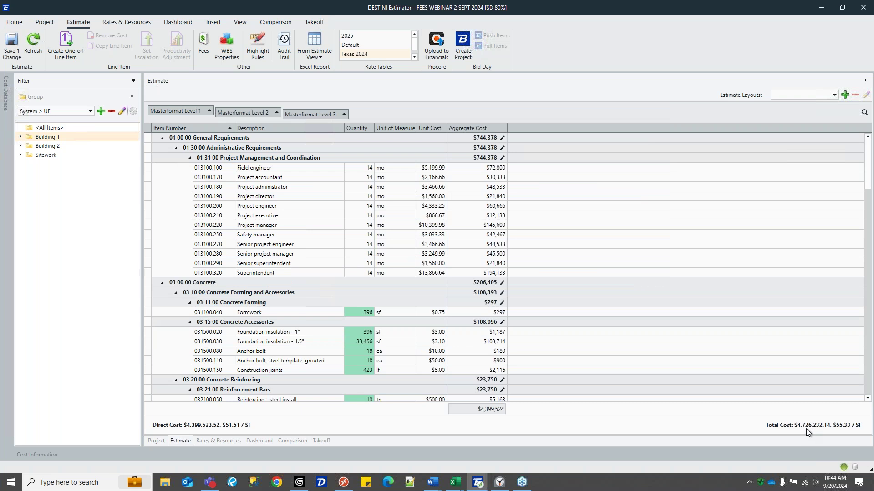
{"action": "left_click", "coordinate": [48, 146]}
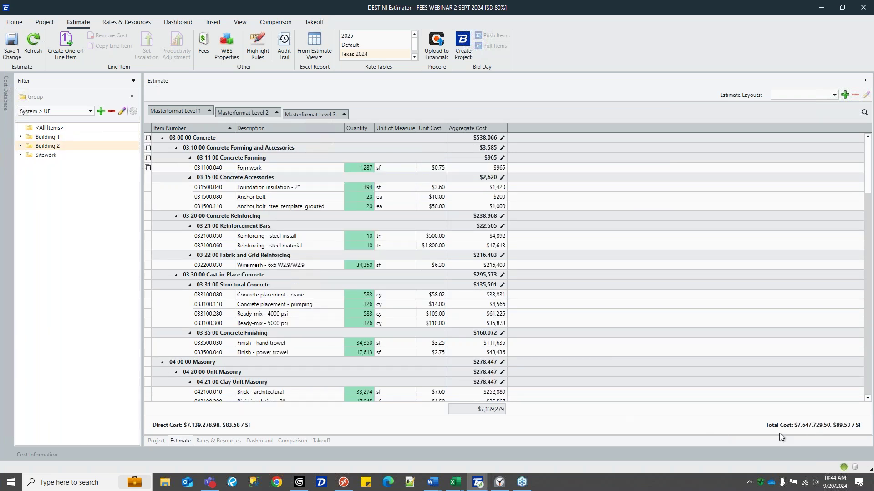
{"action": "left_click", "coordinate": [65, 154]}
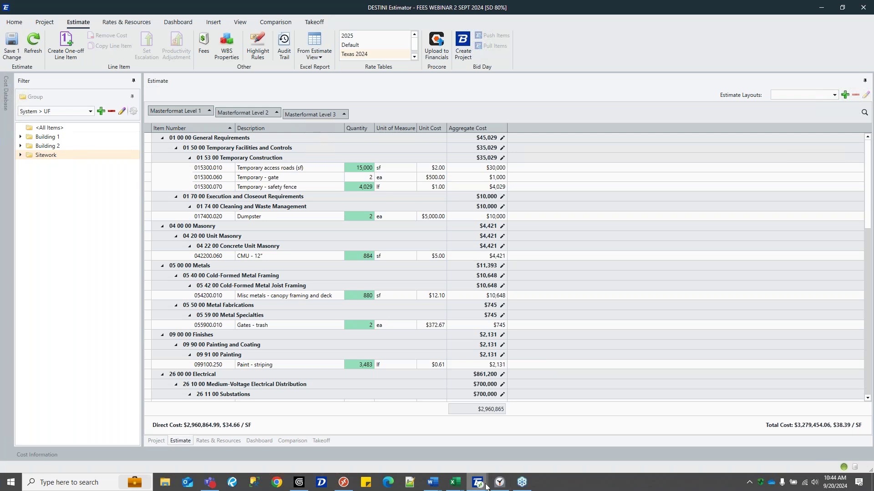
{"action": "mouse_move", "coordinate": [477, 482]}
{"action": "left_click", "coordinate": [448, 440]}
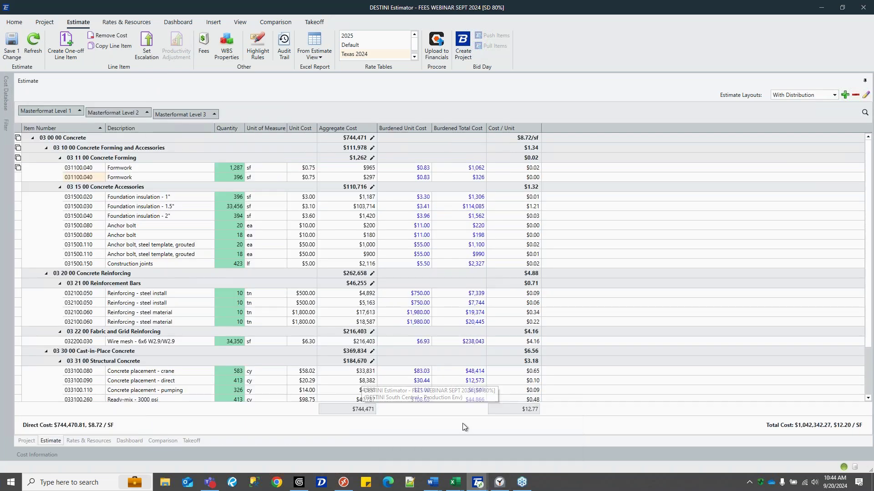